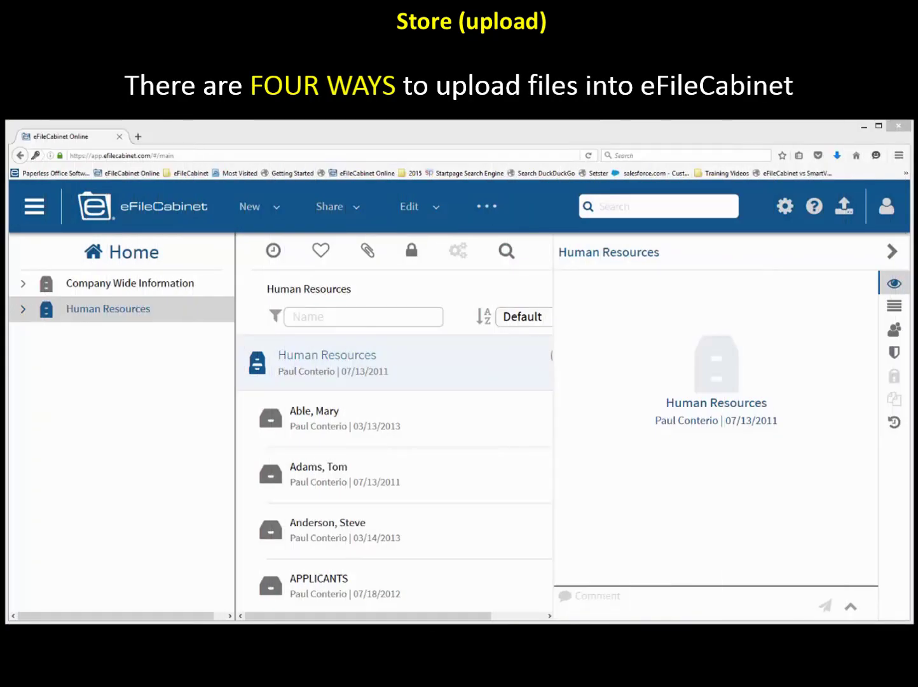
left_click(23, 310)
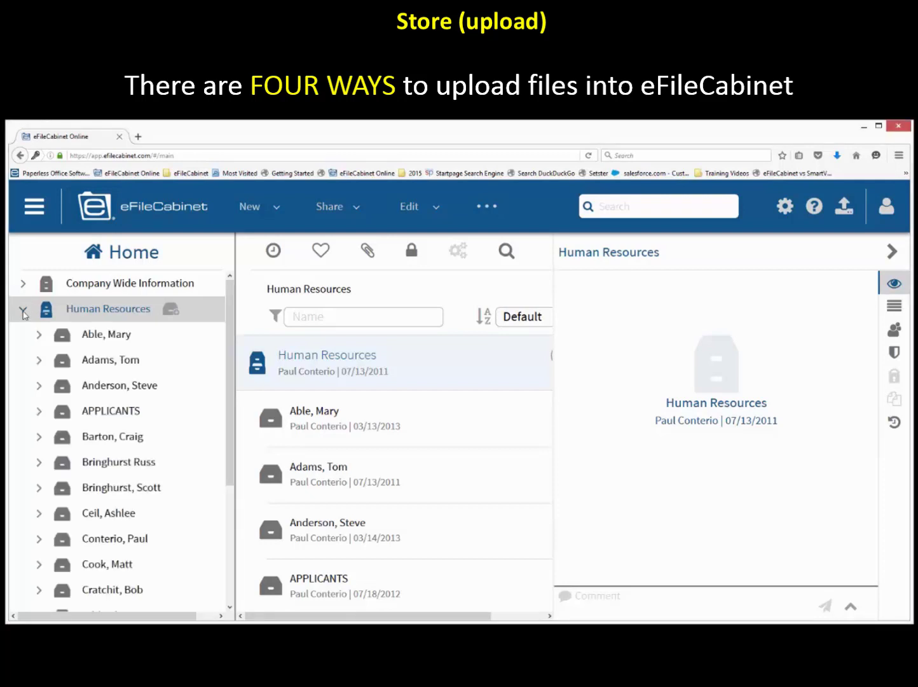
left_click(39, 363)
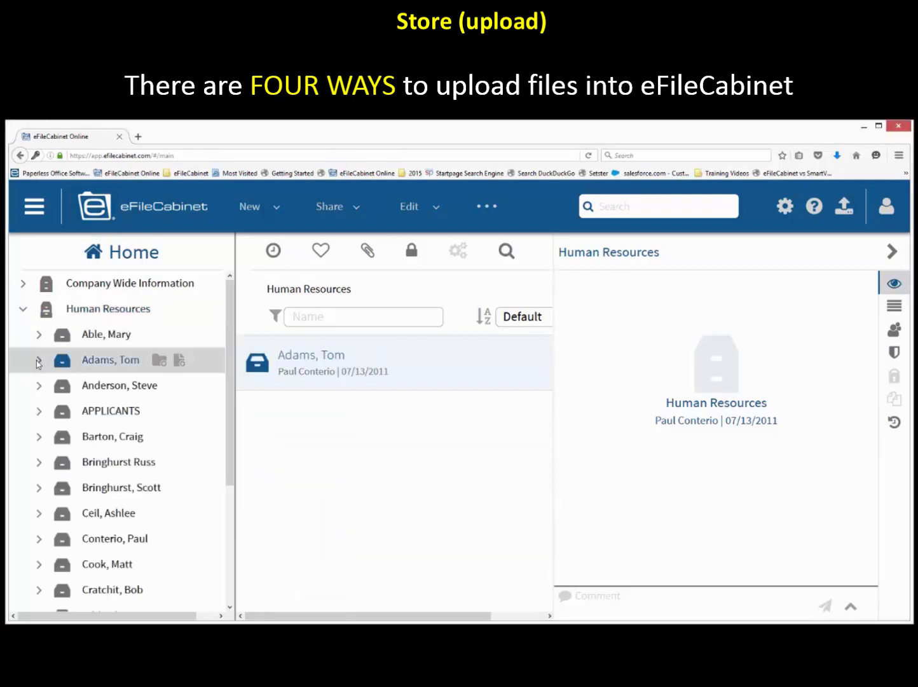
left_click(39, 360)
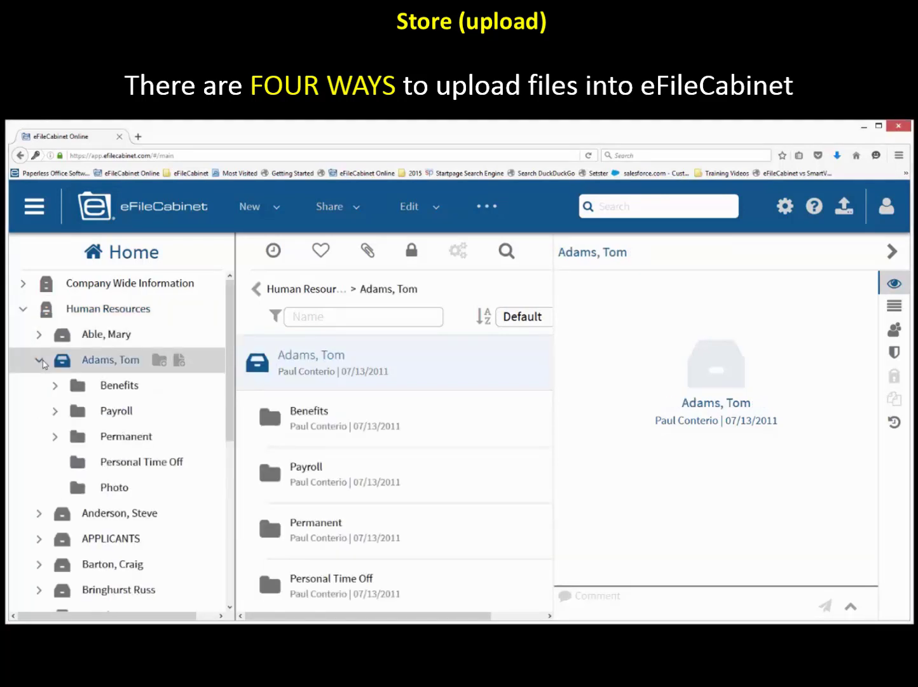
left_click(55, 437)
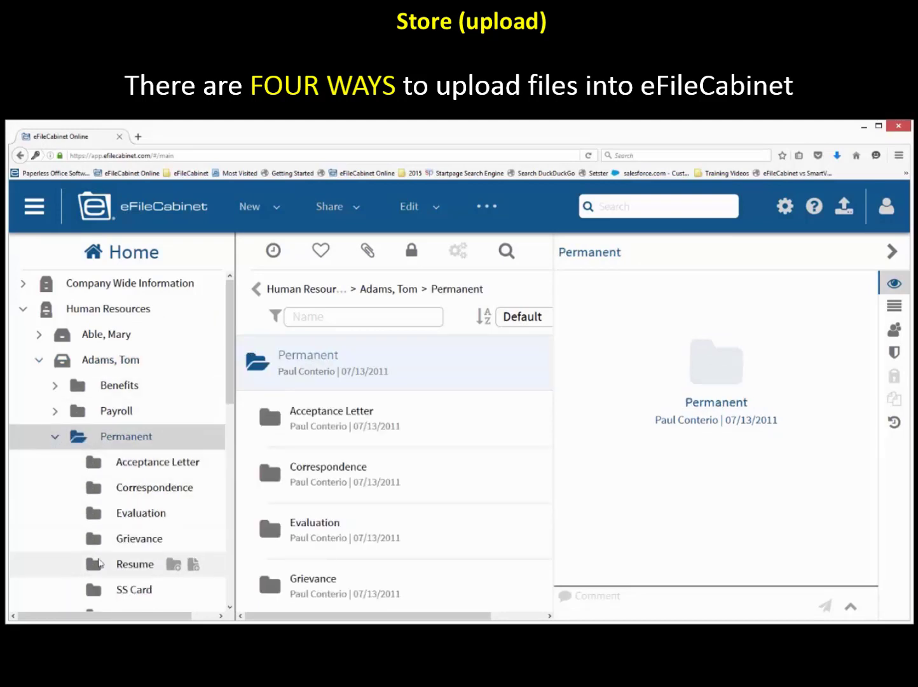
left_click(116, 559)
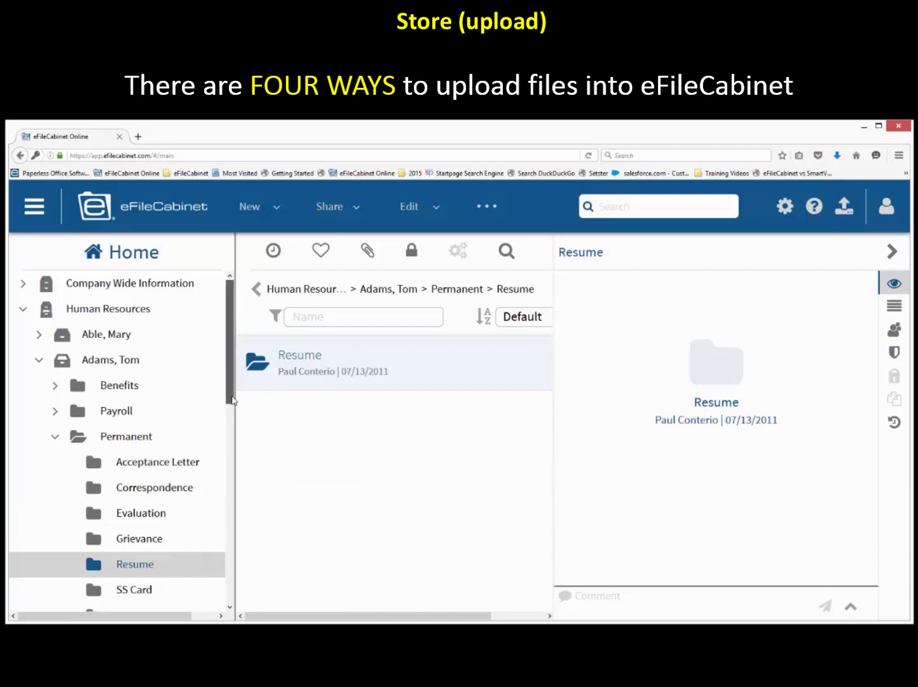
left_click_drag(232, 399, 232, 482)
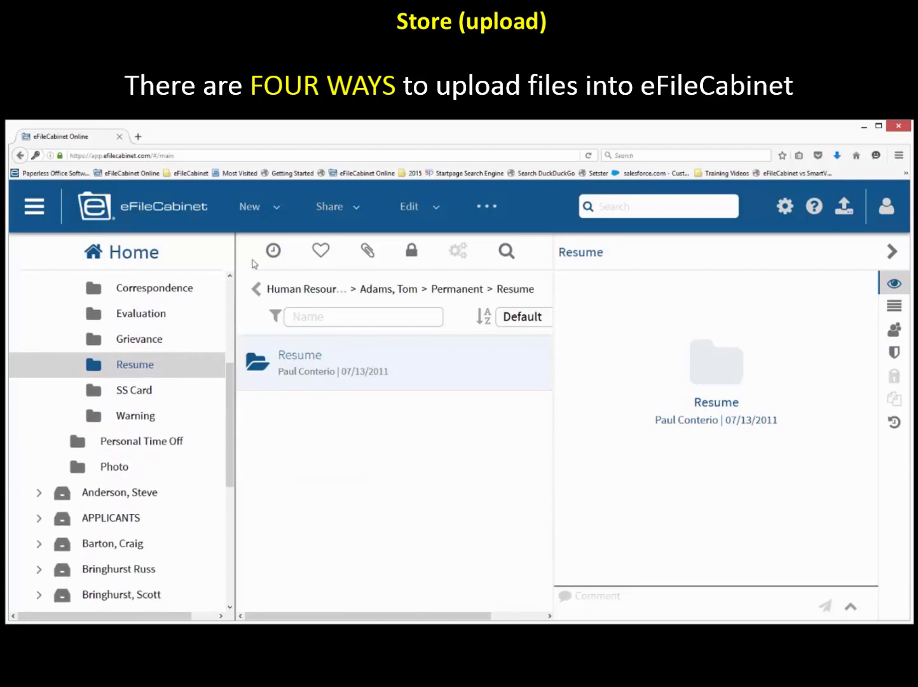
left_click(277, 212)
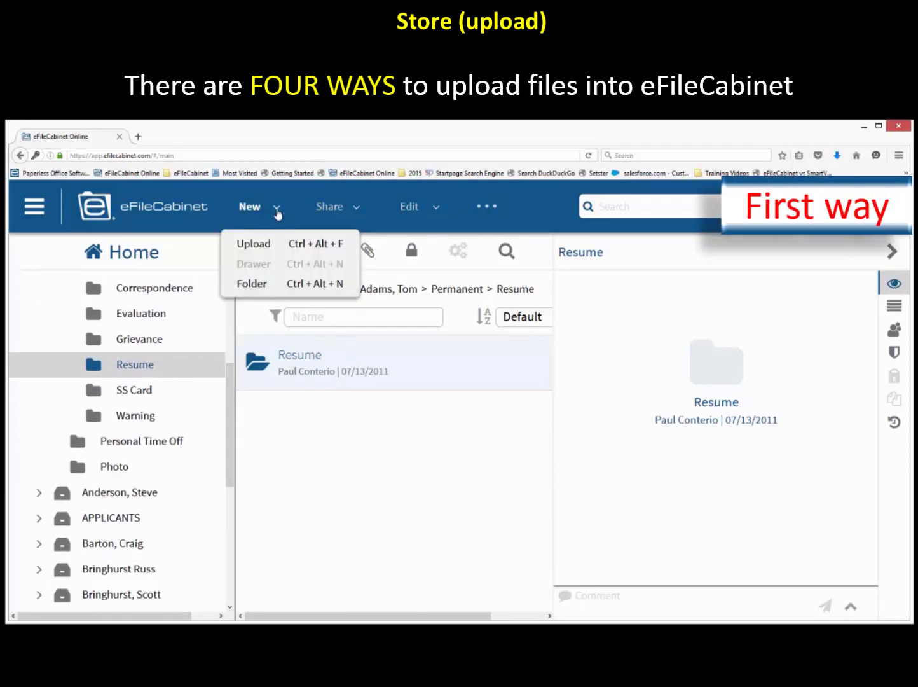
left_click(262, 244)
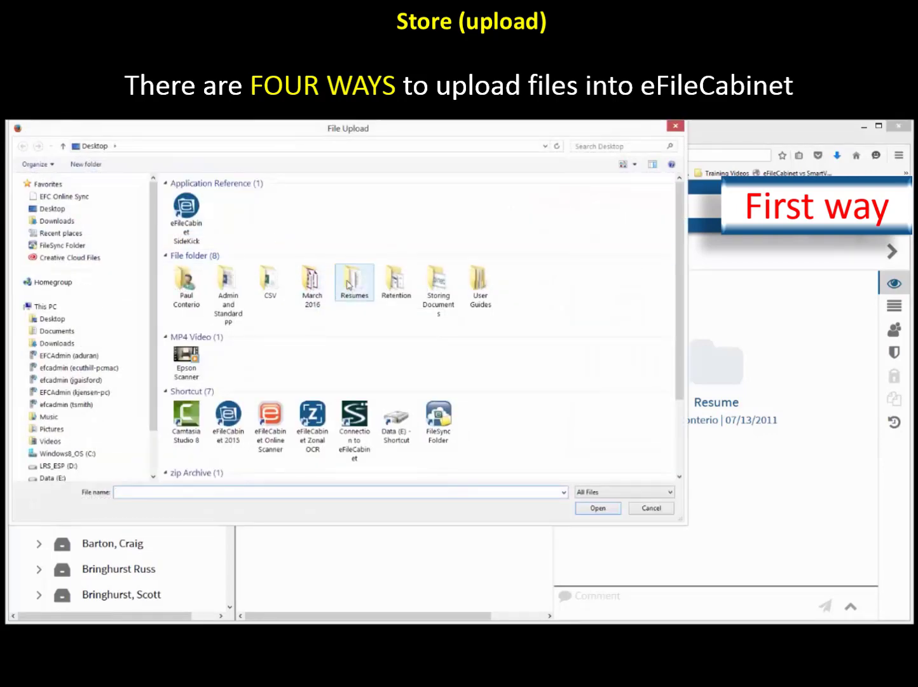
double_click(361, 285)
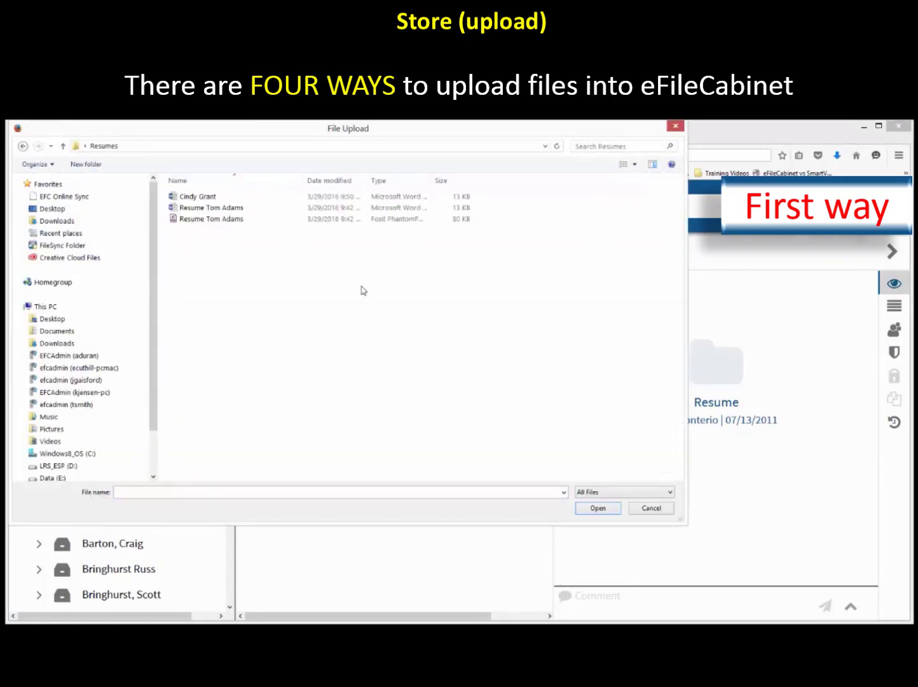
left_click(650, 509)
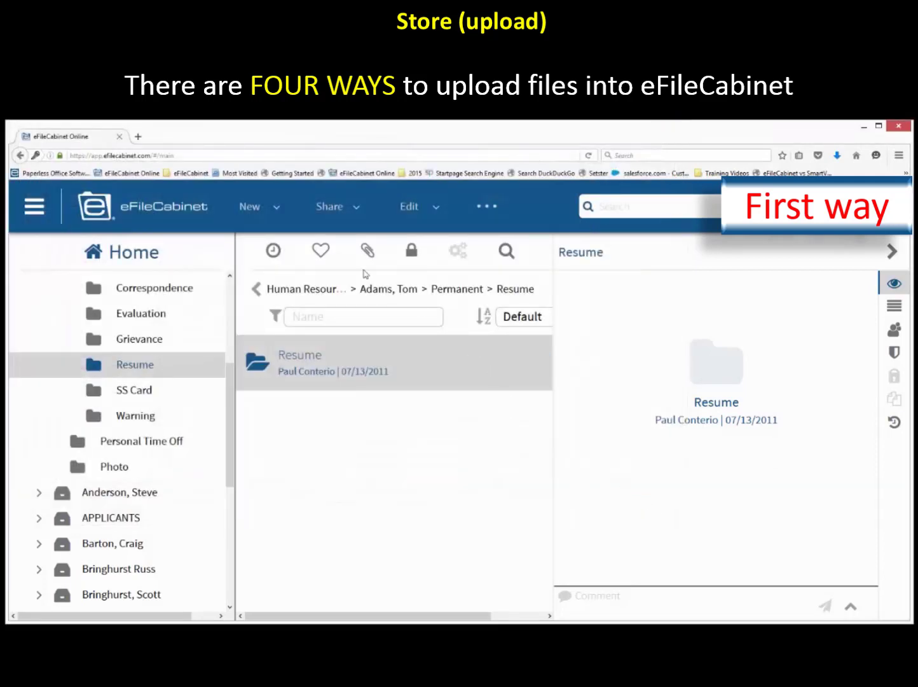
right_click(254, 360)
left_click(278, 367)
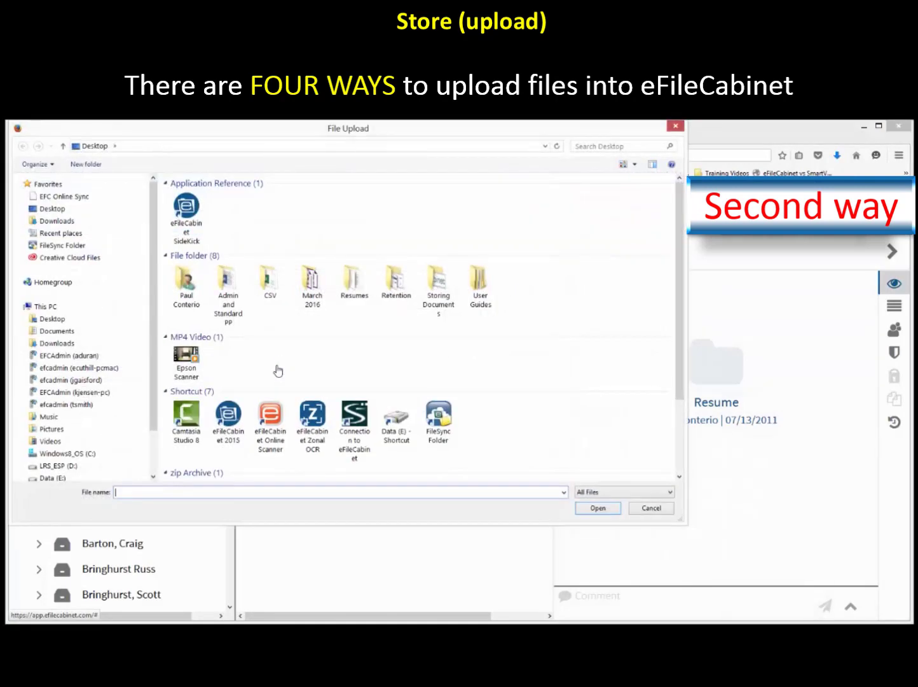
left_click(676, 126)
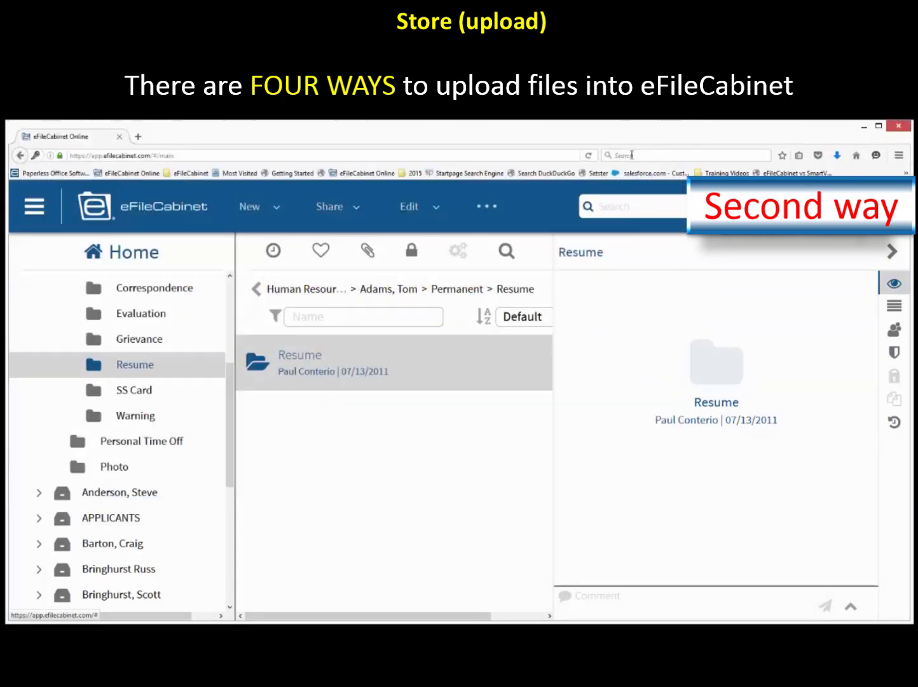
right_click(96, 366)
left_click(121, 365)
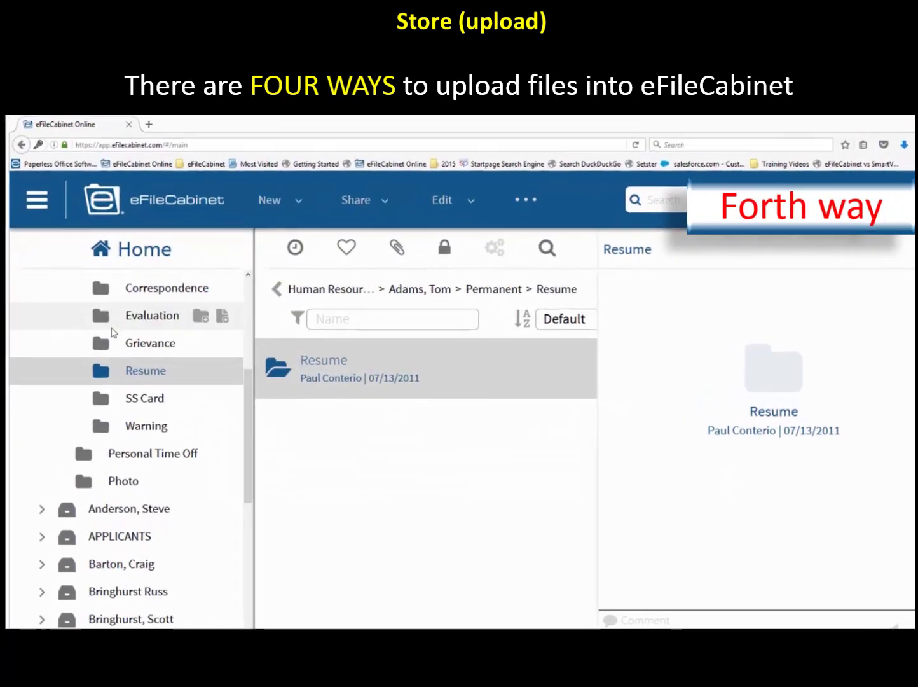
- Upload the resume PDF from Desktop > Resumes into the Resume folder
mouse_move(108, 369)
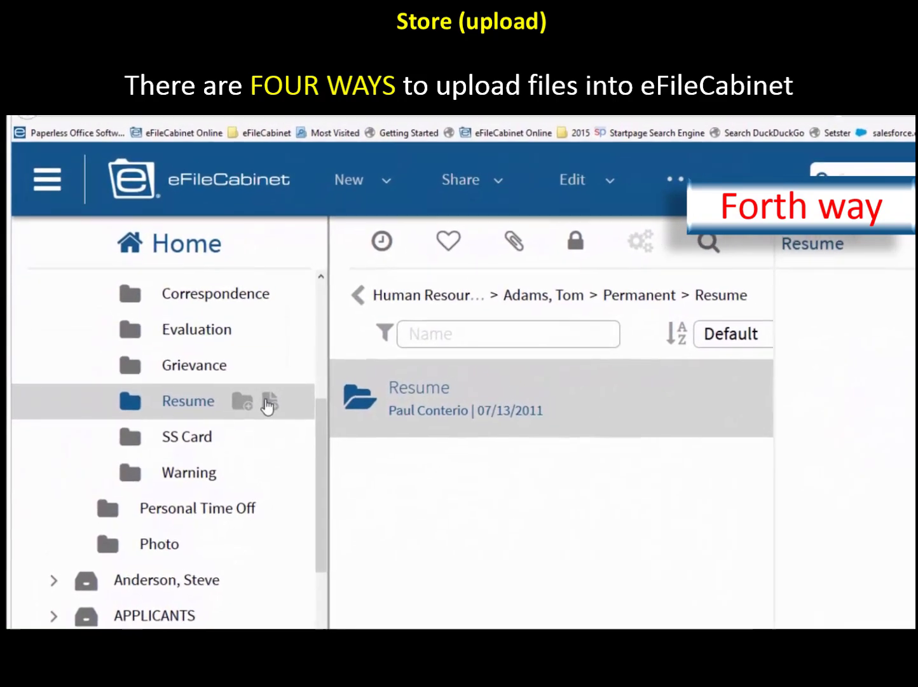
left_click(273, 399)
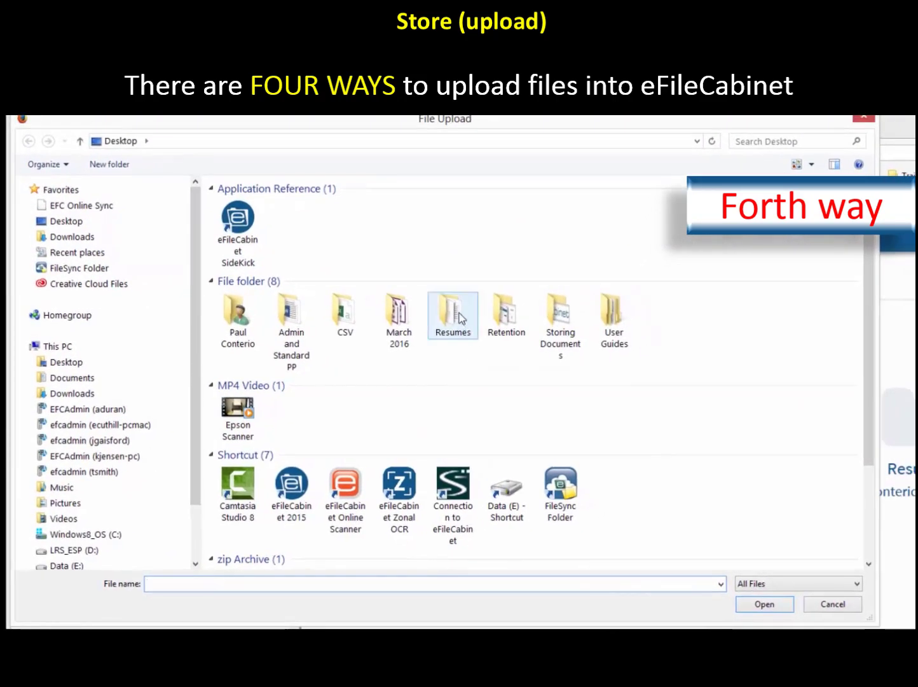
double_click(470, 329)
left_click(277, 235)
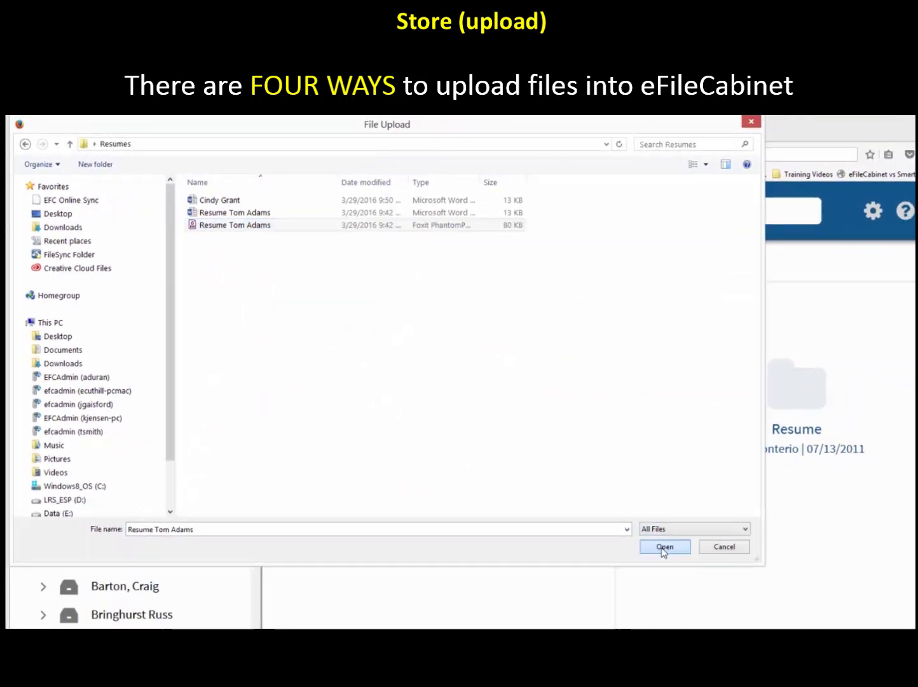
left_click(663, 548)
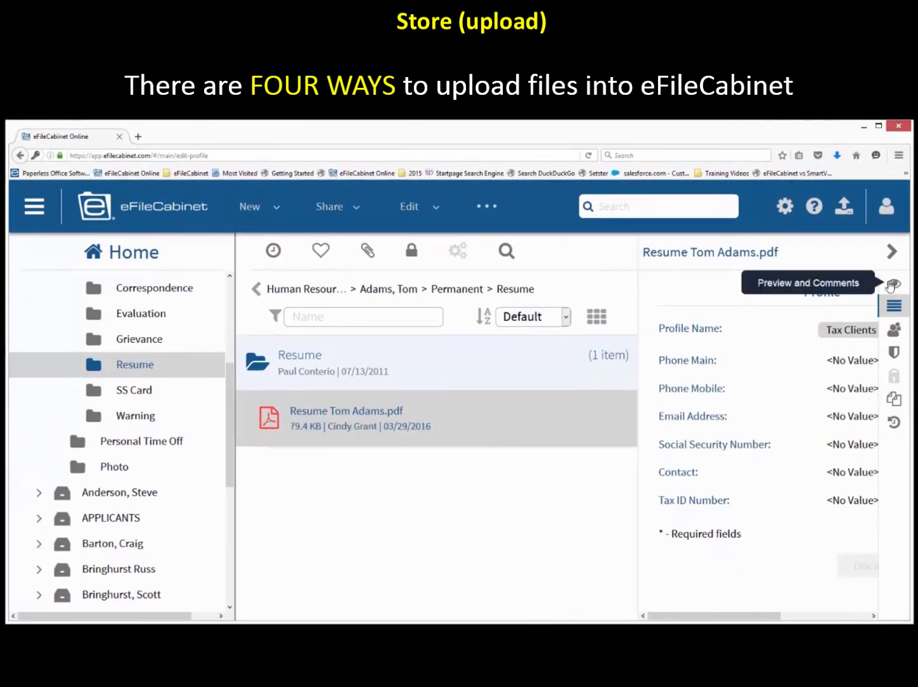
- Preview the uploaded PDF in a widened pane, zoomed onto the name and contact header
left_click(892, 284)
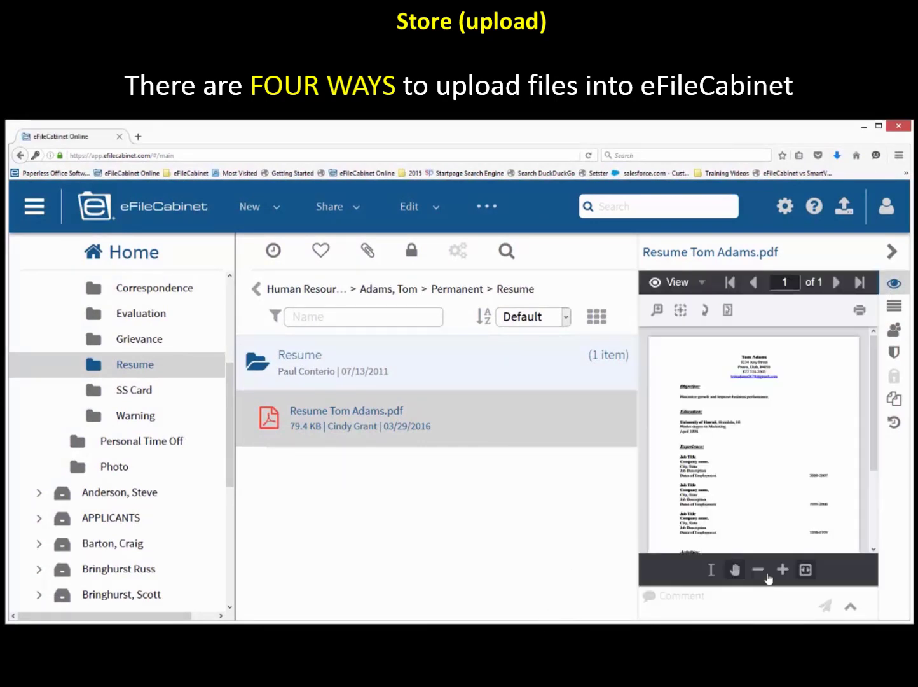
left_click_drag(630, 433, 445, 432)
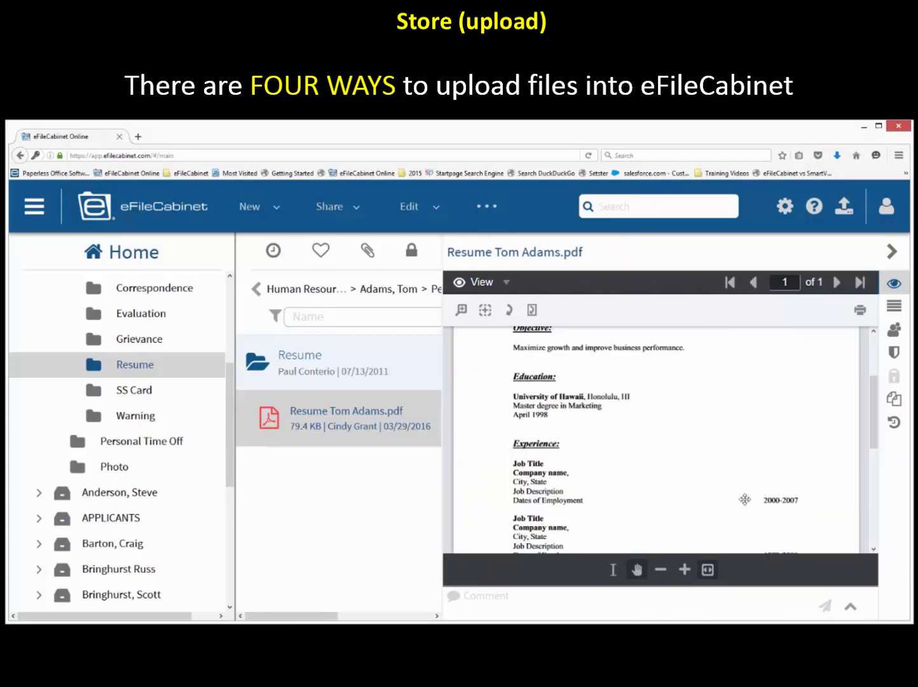
scroll(782, 490, "up", 3)
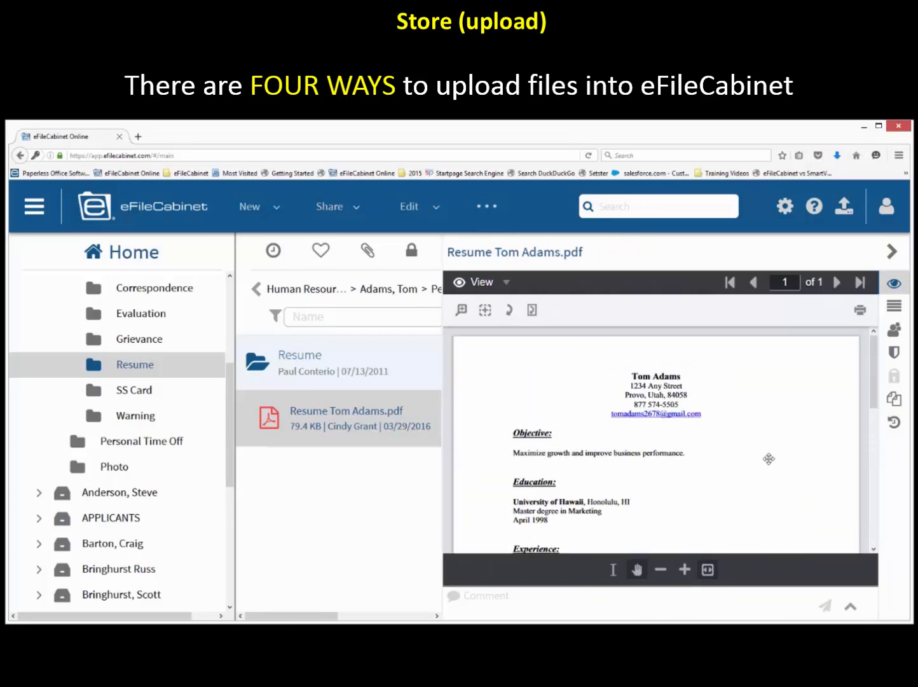
left_click(485, 310)
left_click_drag(598, 356, 706, 435)
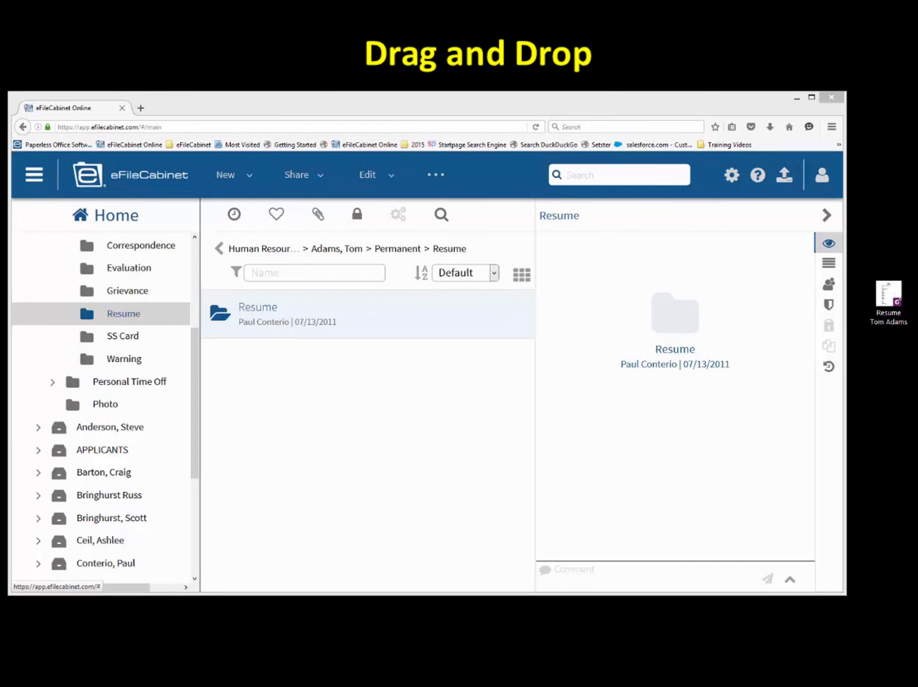
left_click_drag(866, 311, 300, 389)
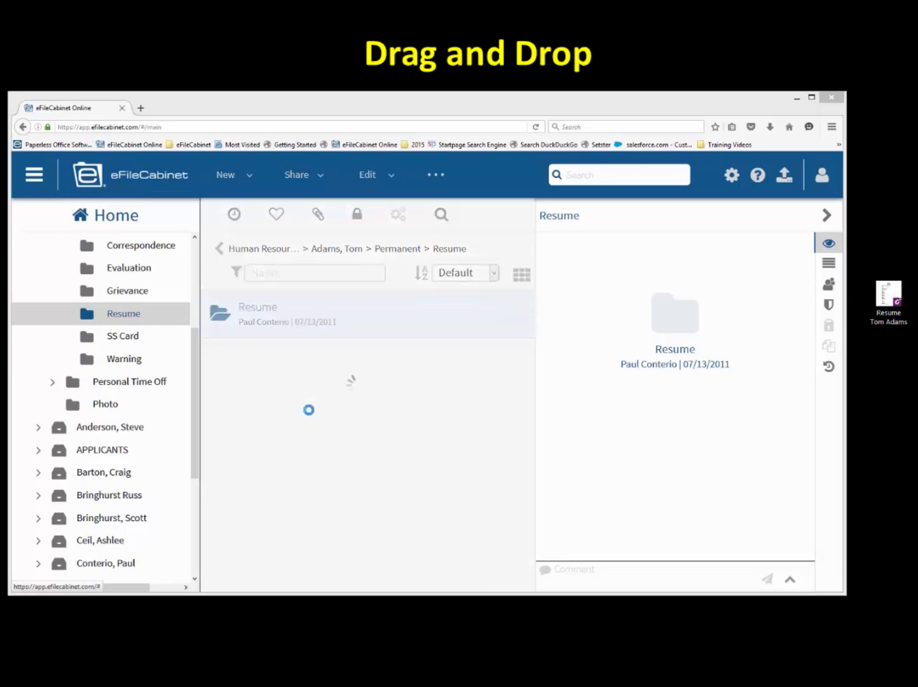
left_click(829, 246)
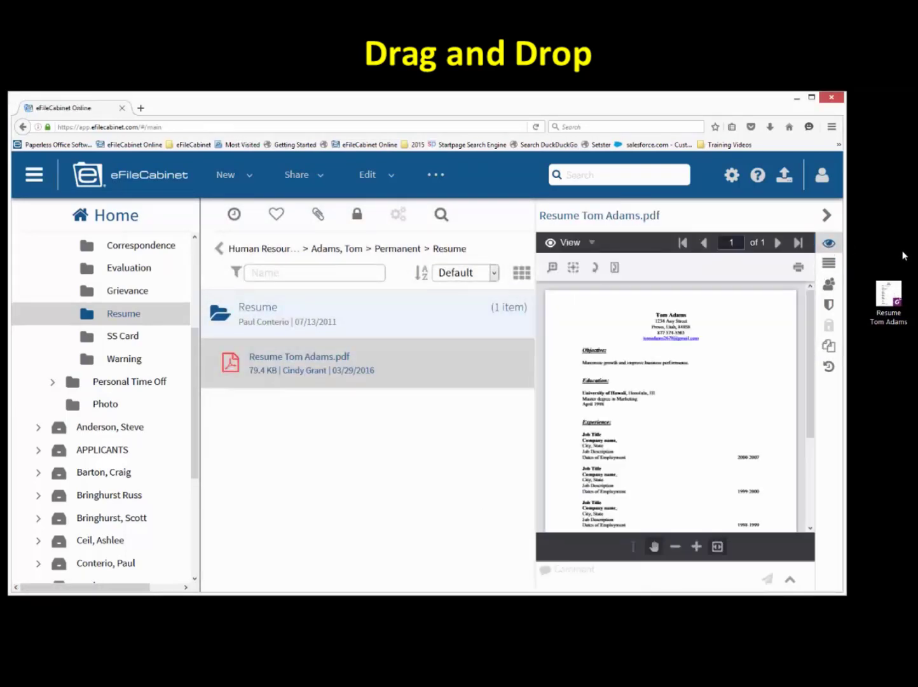
left_click_drag(542, 406, 351, 388)
left_click_drag(812, 389, 811, 361)
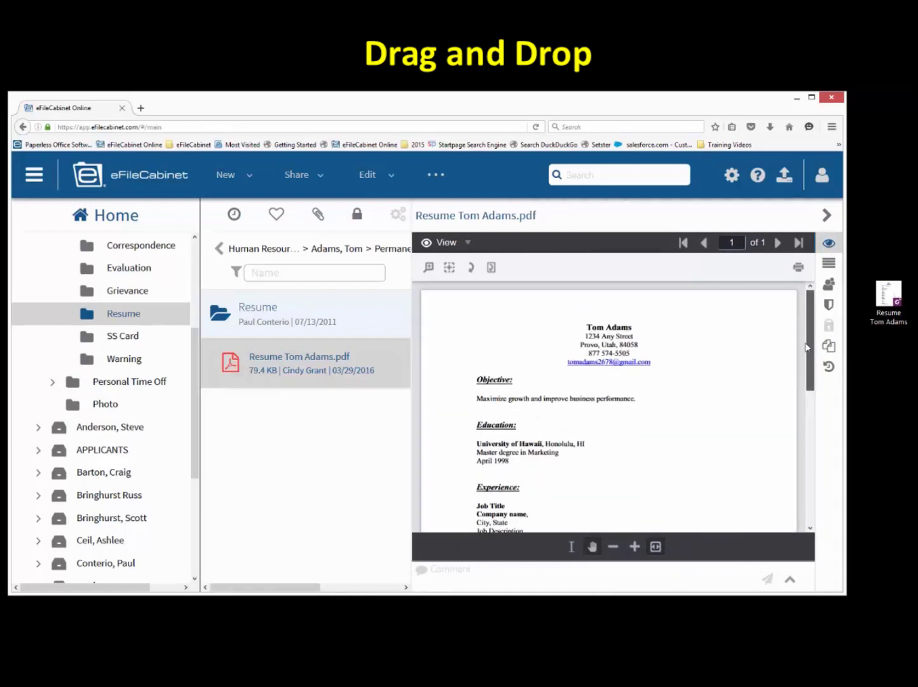
left_click(448, 268)
left_click_drag(545, 320, 686, 385)
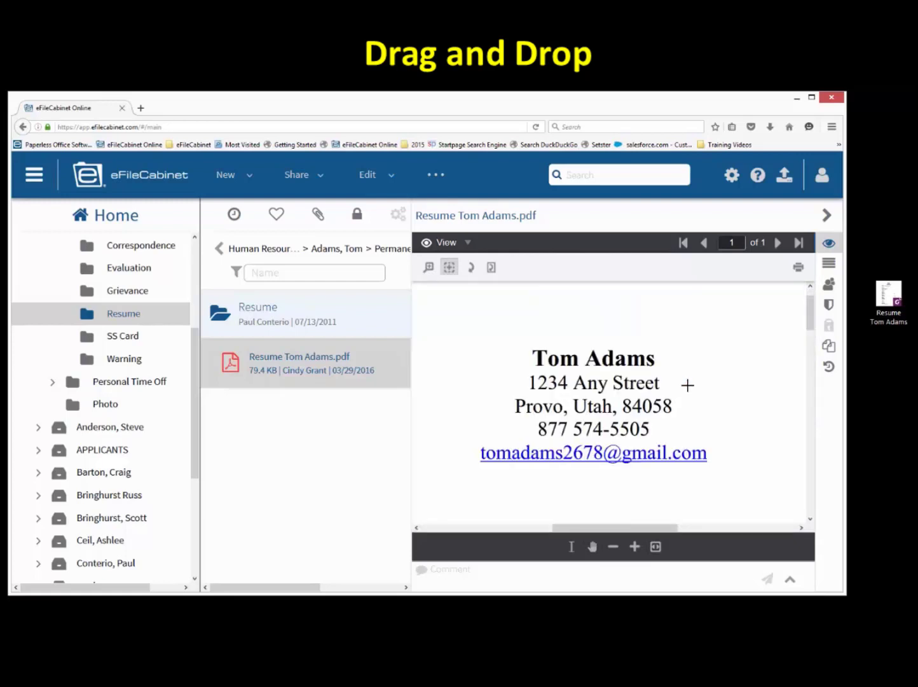
scroll(688, 385, "down", 1)
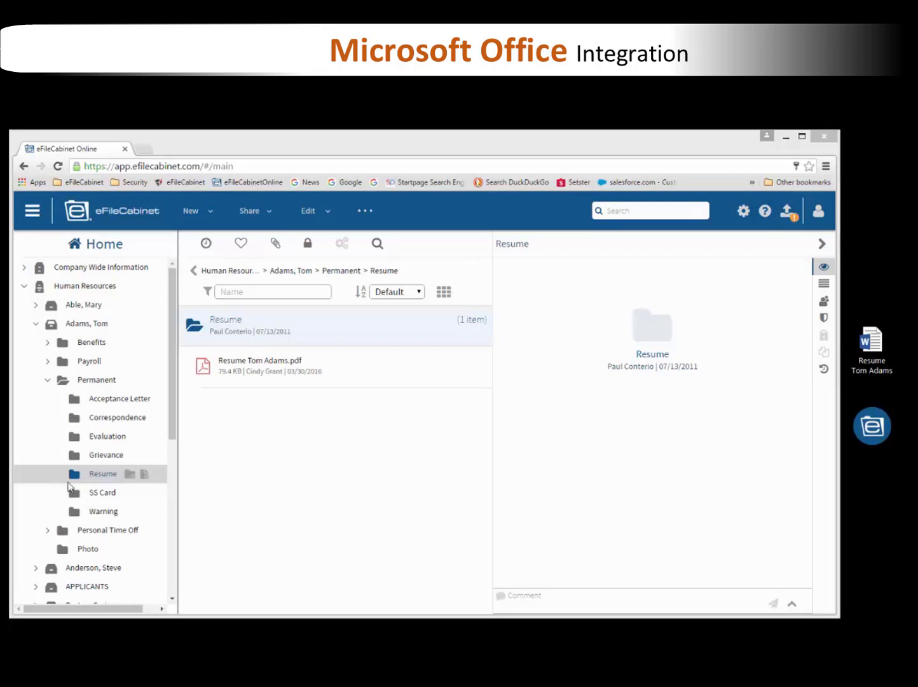
left_click_drag(874, 346, 25, 286)
double_click(872, 346)
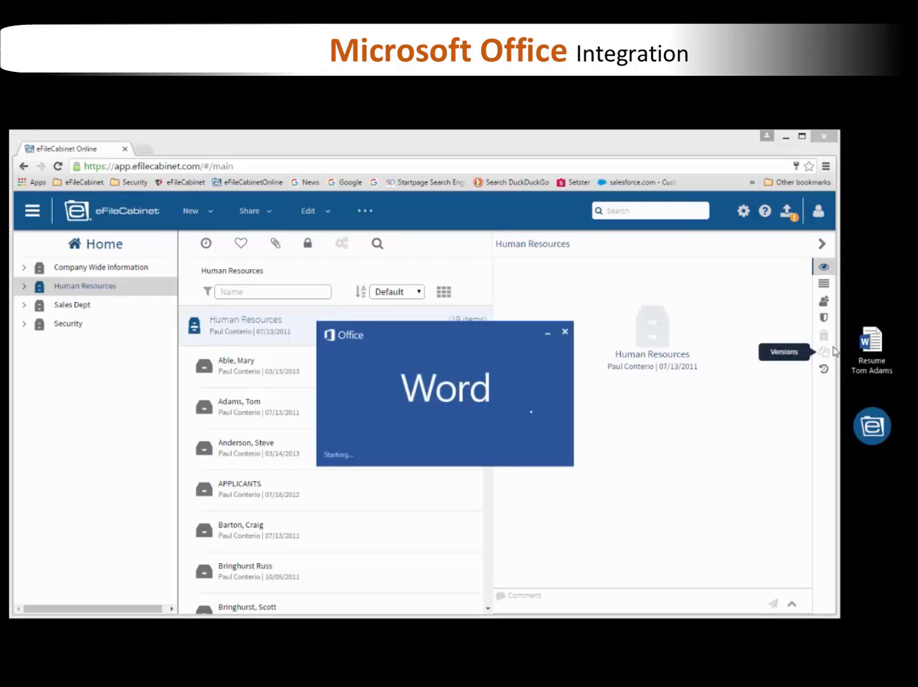
mouse_move(786, 252)
left_mouse_down()
mouse_move(787, 375)
mouse_move(787, 254)
left_mouse_up()
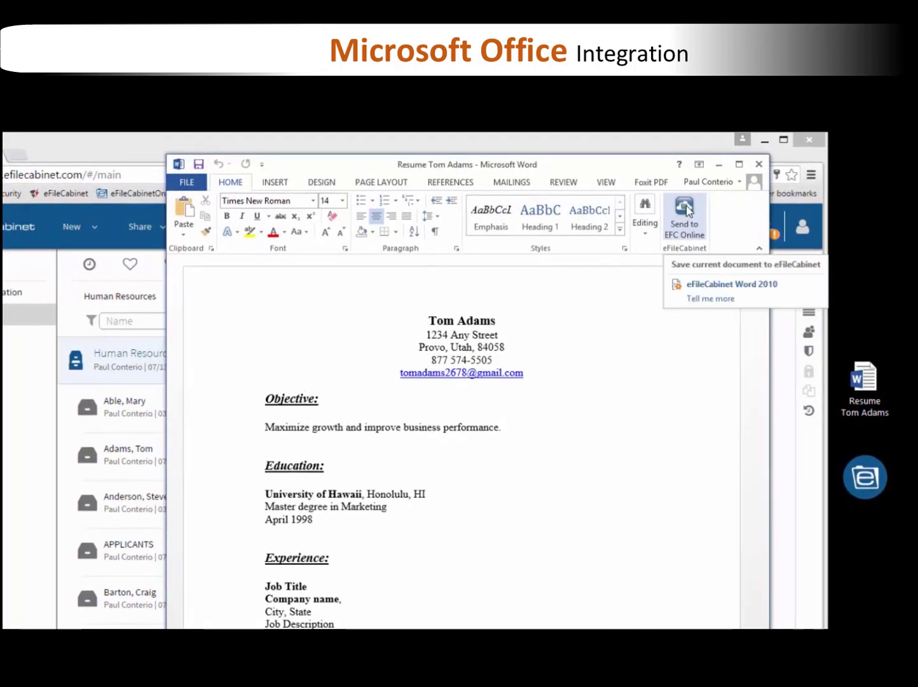
left_click(685, 213)
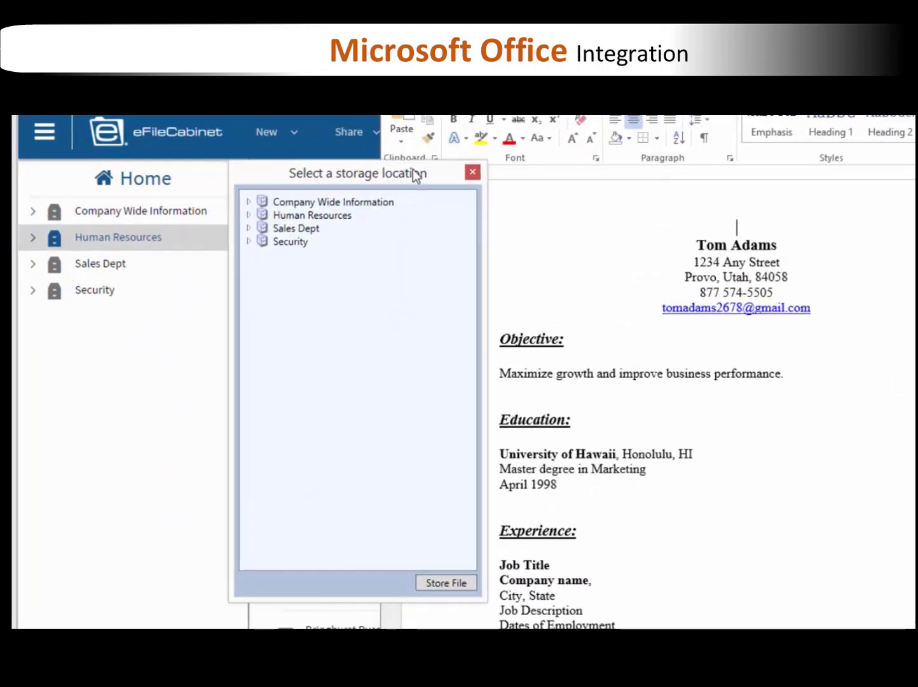
left_click(247, 214)
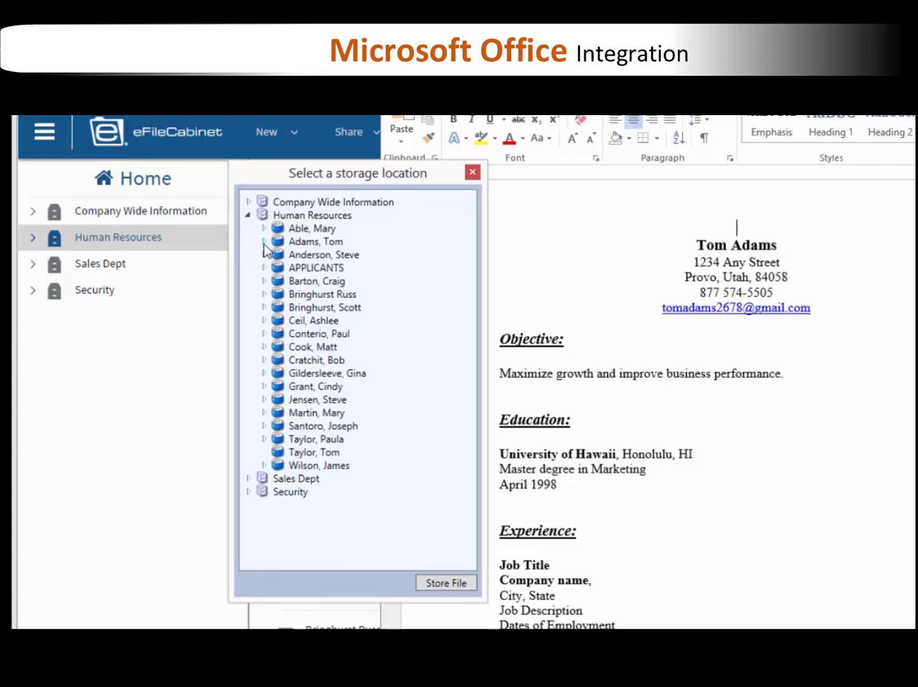
left_click(265, 241)
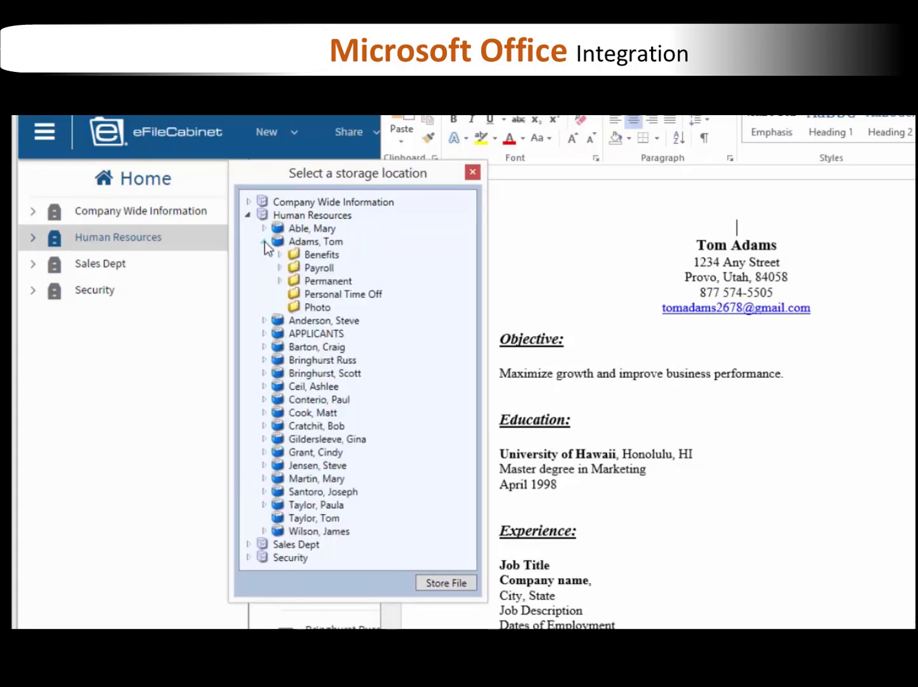
left_click(279, 281)
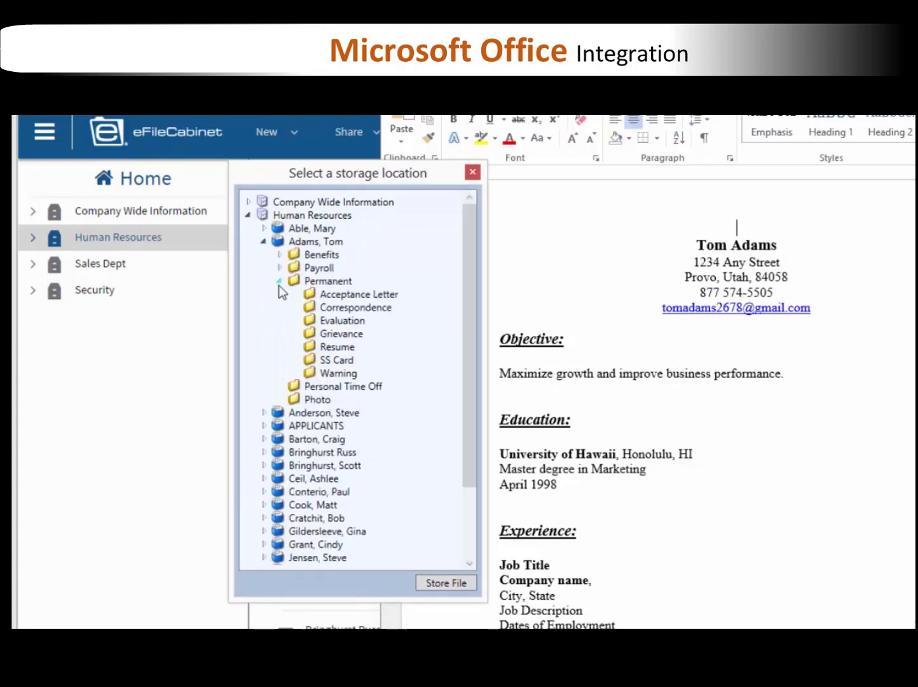
left_click(333, 349)
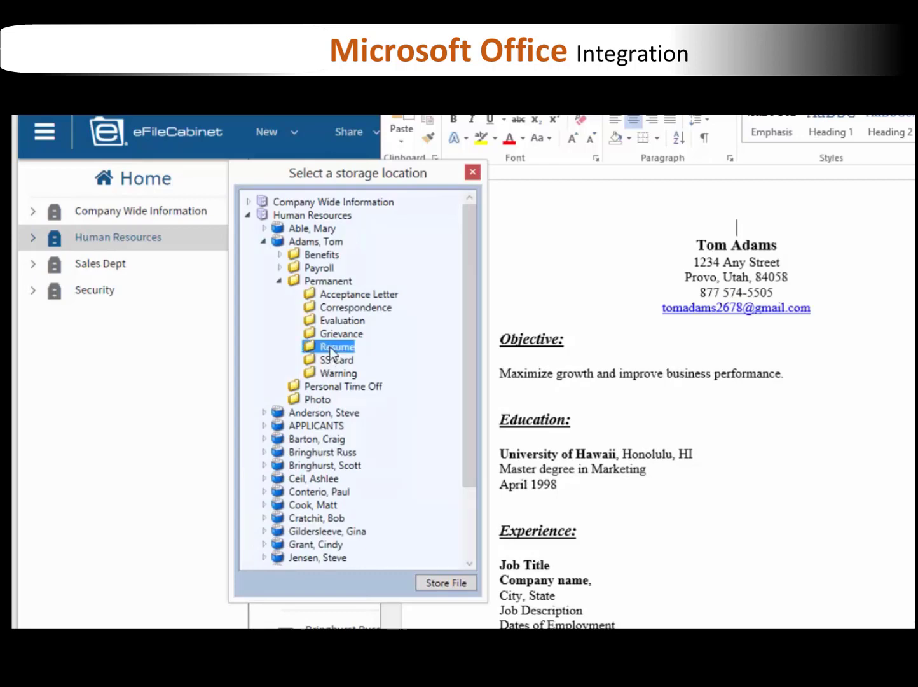
left_click(444, 581)
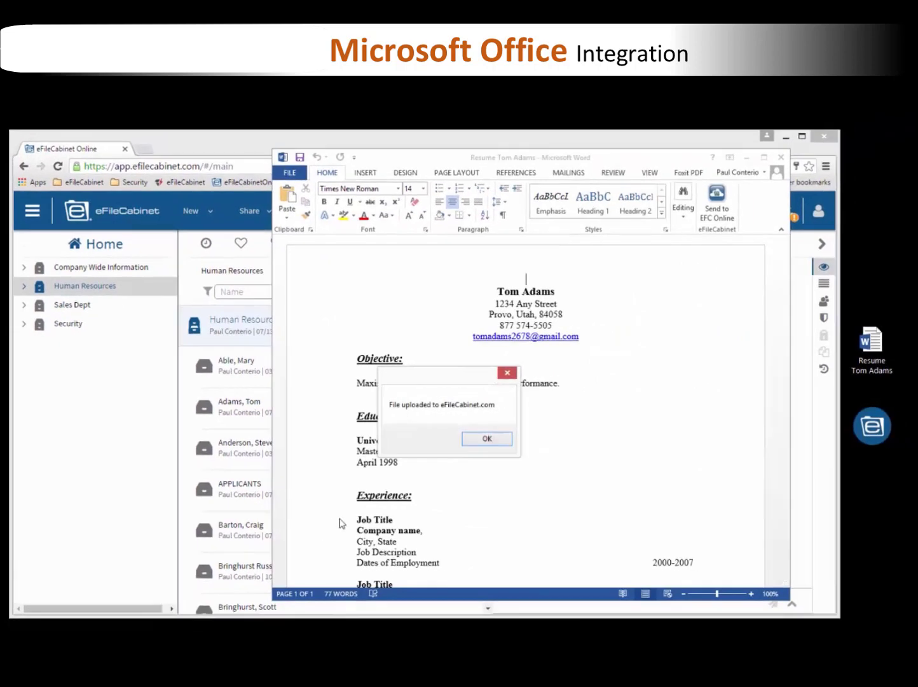
left_click(486, 439)
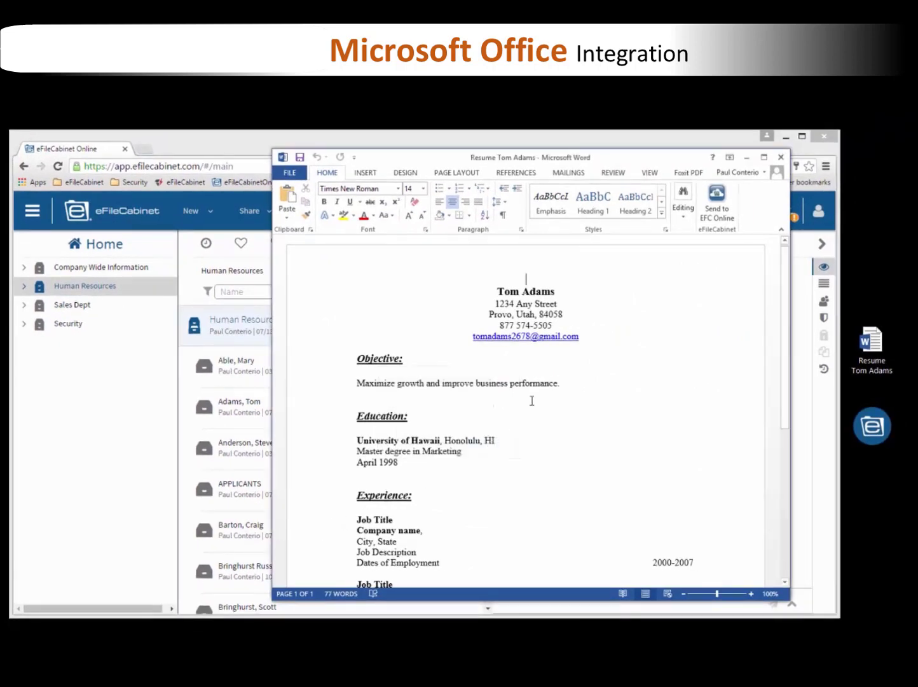
left_click(781, 158)
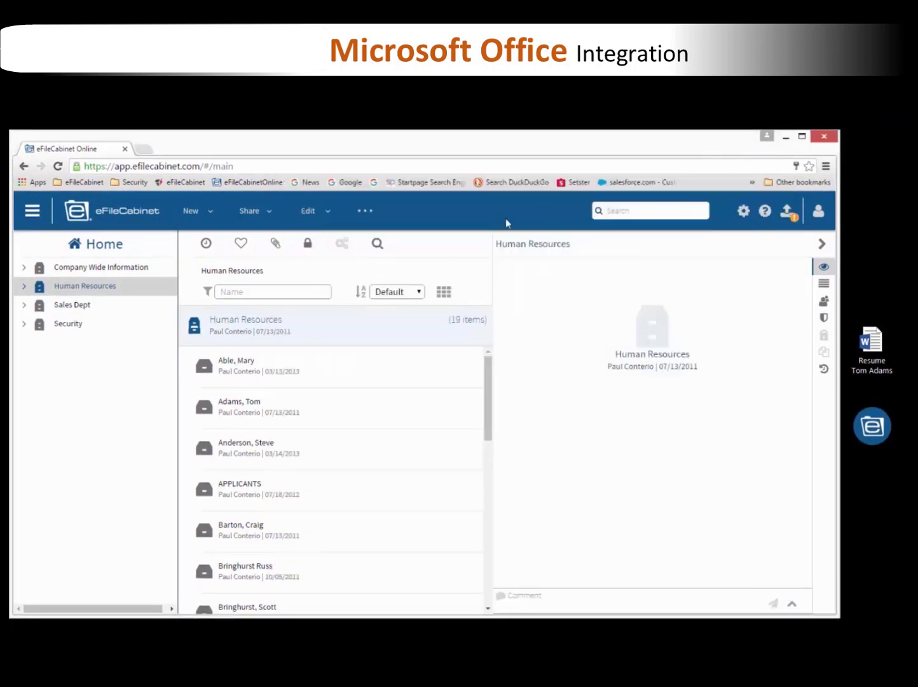
left_click(25, 287)
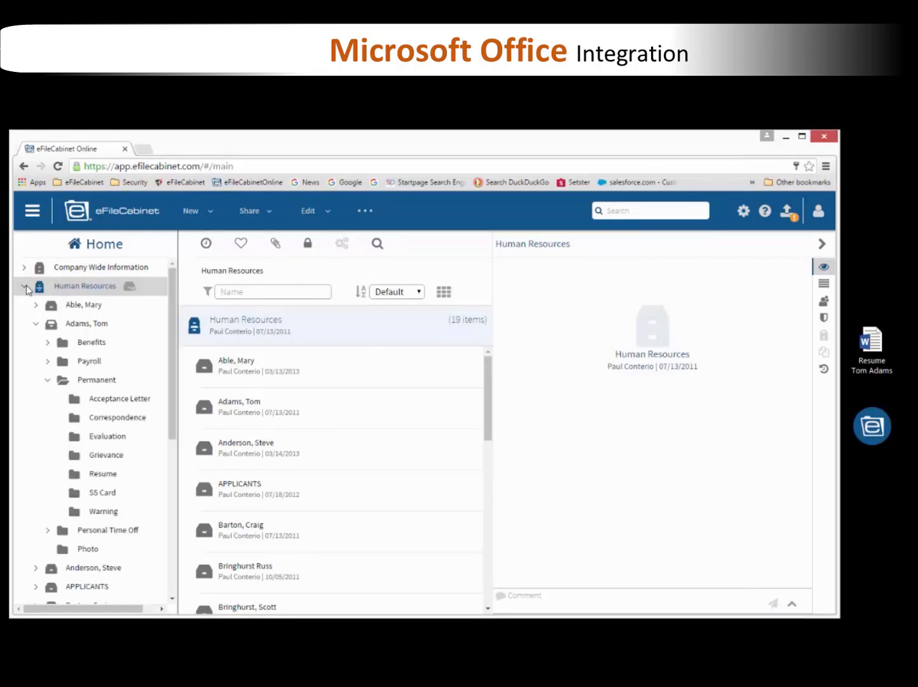
left_click(80, 475)
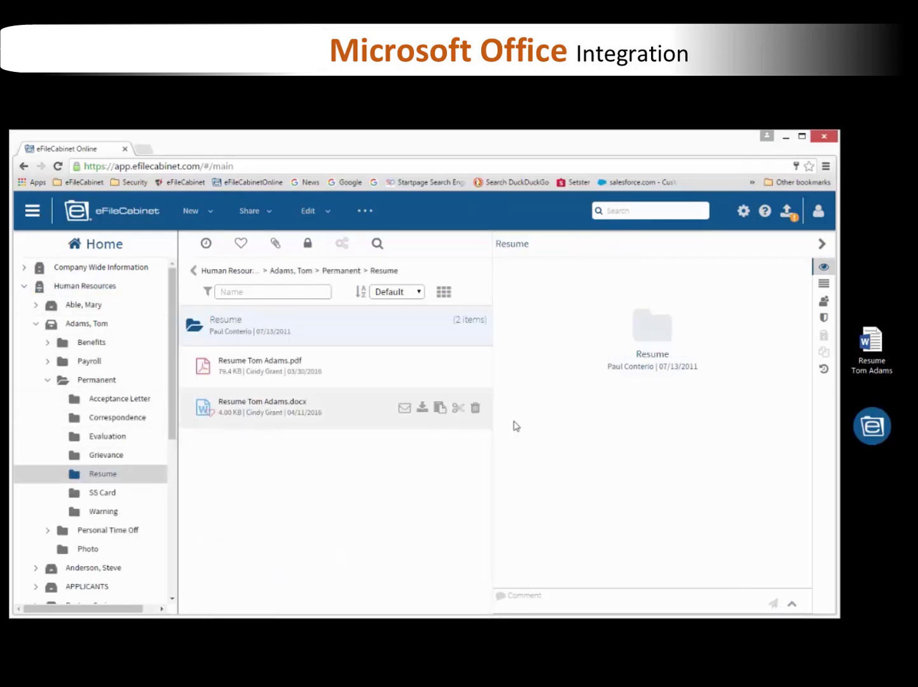
left_click_drag(873, 426, 592, 374)
left_click(592, 374)
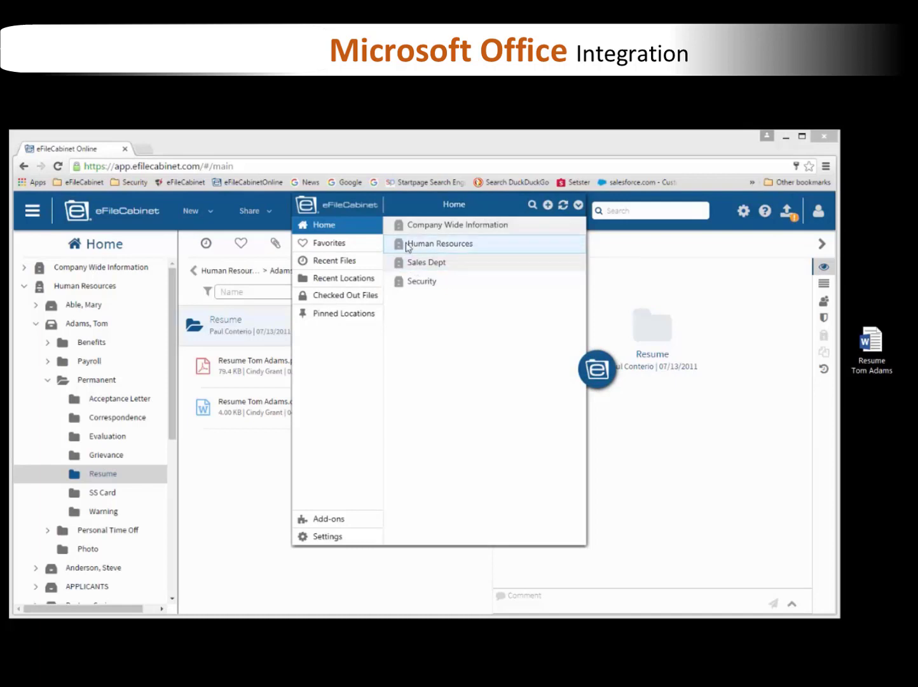
left_click(407, 247)
left_click(406, 246)
left_click(398, 263)
left_click(402, 301)
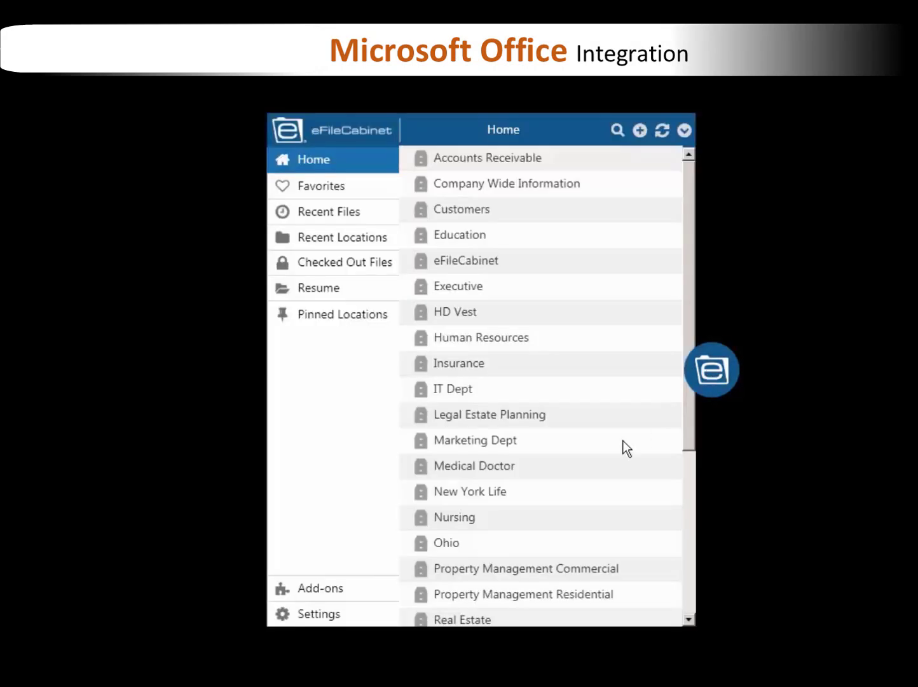
left_click(330, 592)
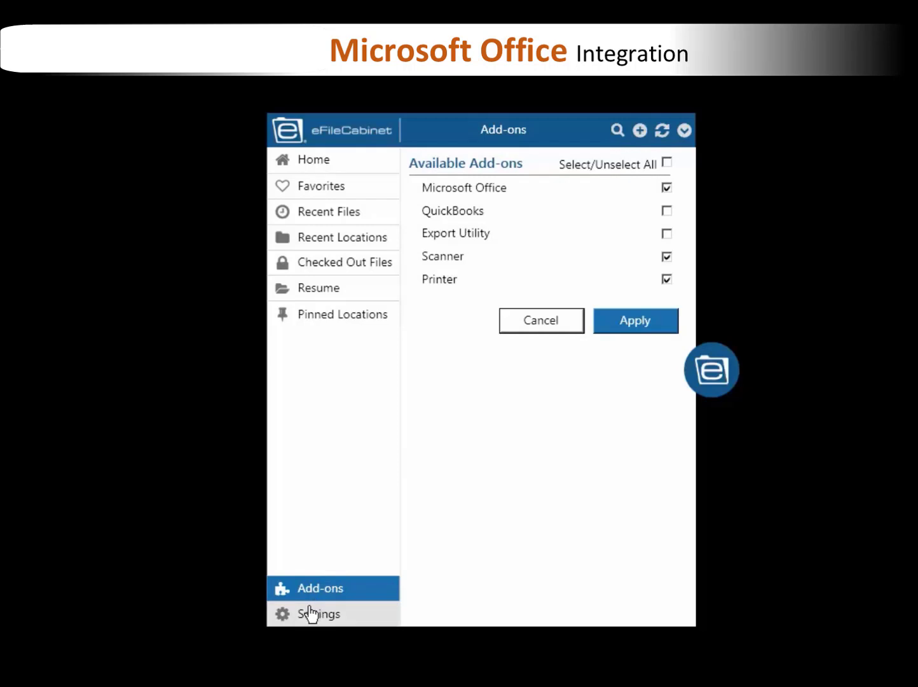
left_click(314, 160)
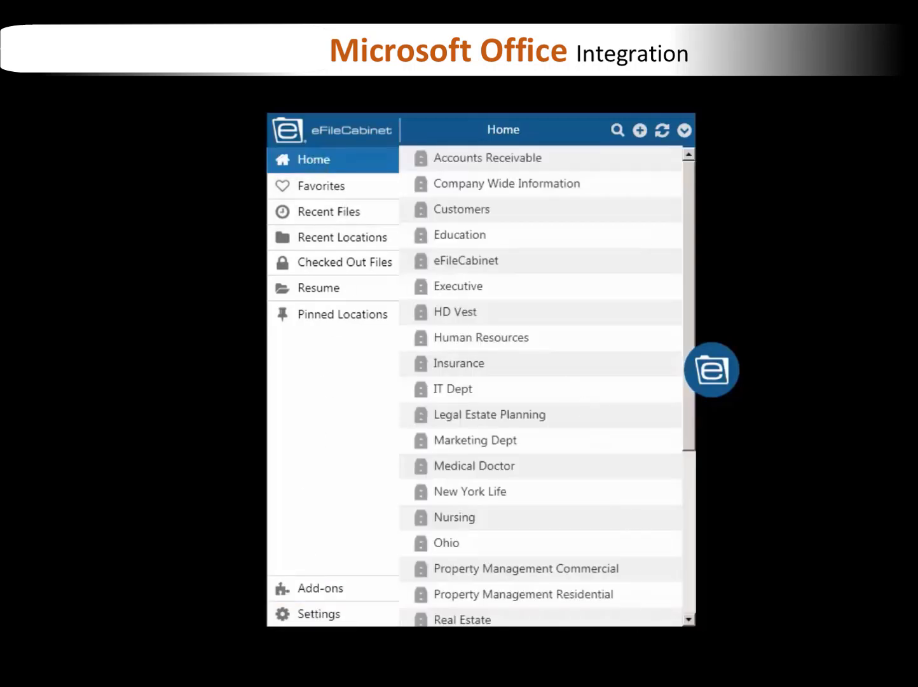